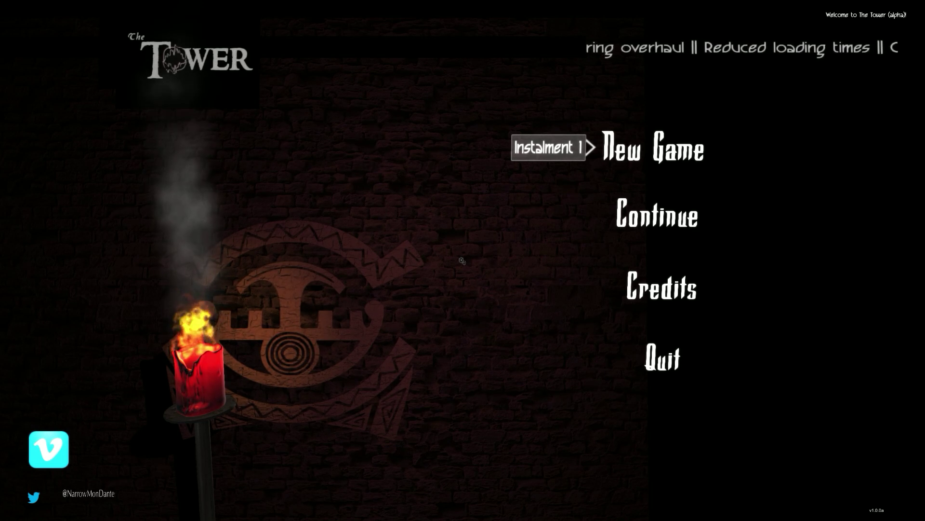
{"action": "left_click", "coordinate": [627, 155]}
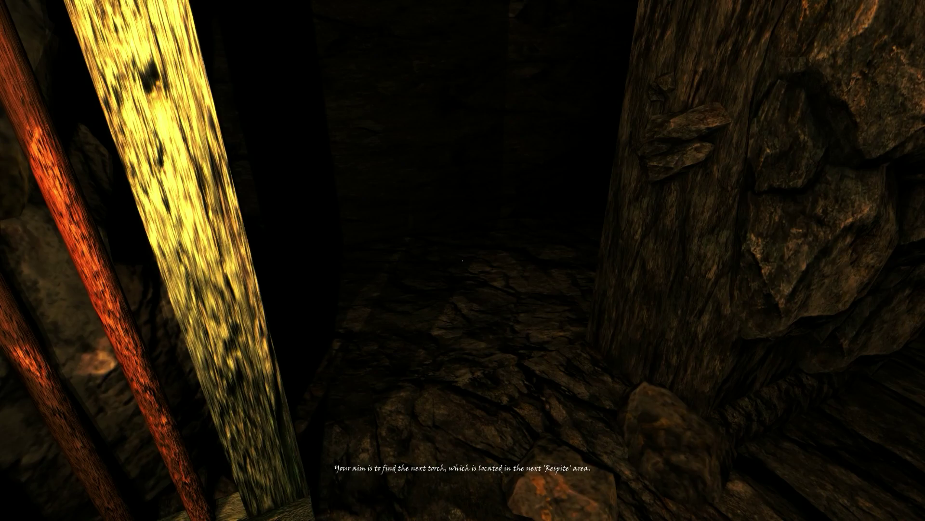
{"action": "key", "text": "w"}
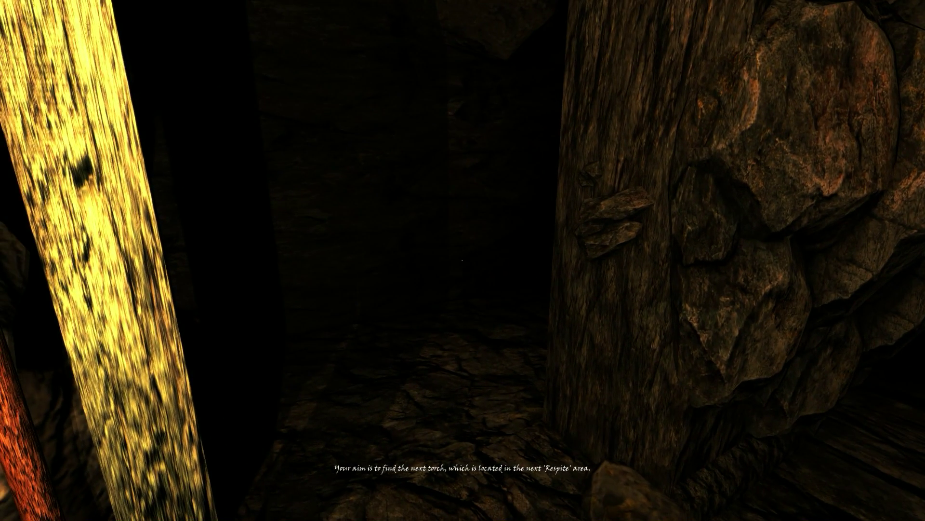